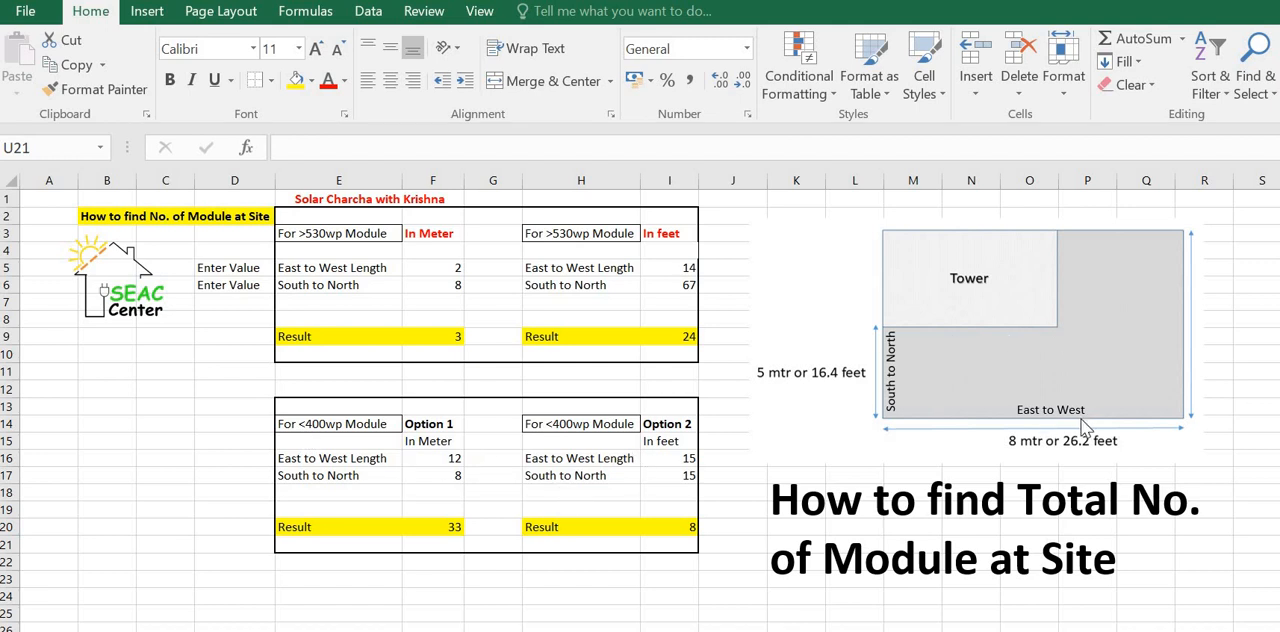
# Step: Set the >530wp module's meter dimensions to 8 for East to West Length and 5 for South to North, and check the result formula
pyautogui.click(454, 267)
pyautogui.write('7')
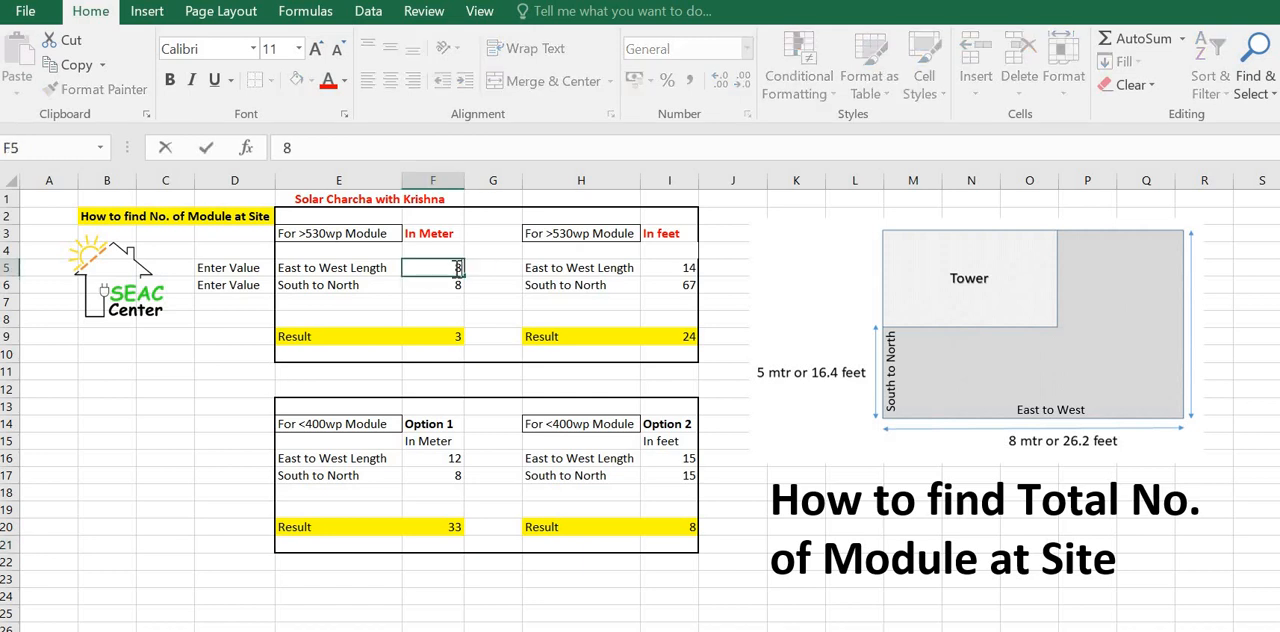
pyautogui.press('Tab')
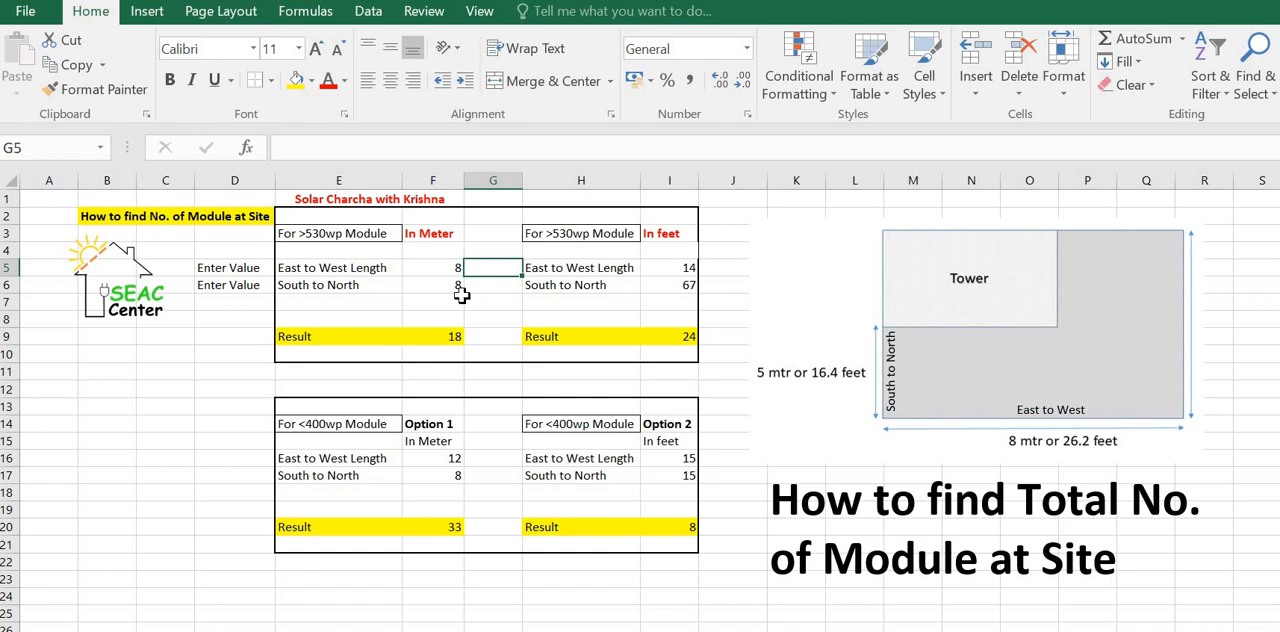
pyautogui.click(445, 286)
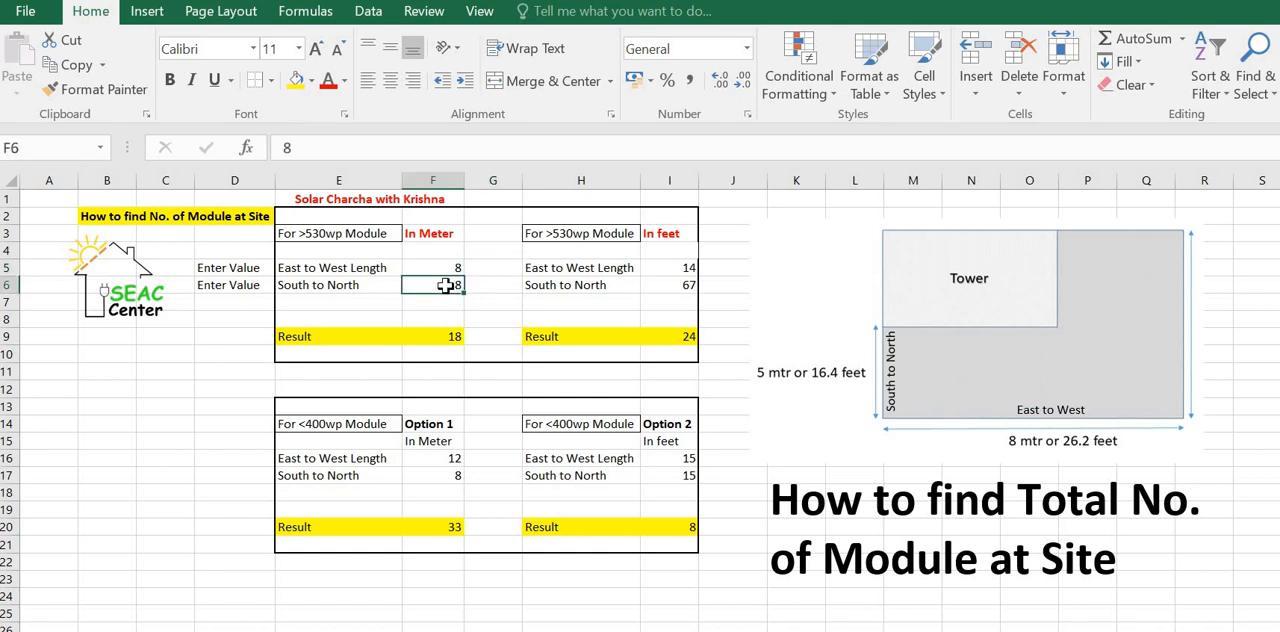
pyautogui.write('5')
pyautogui.press('Tab')
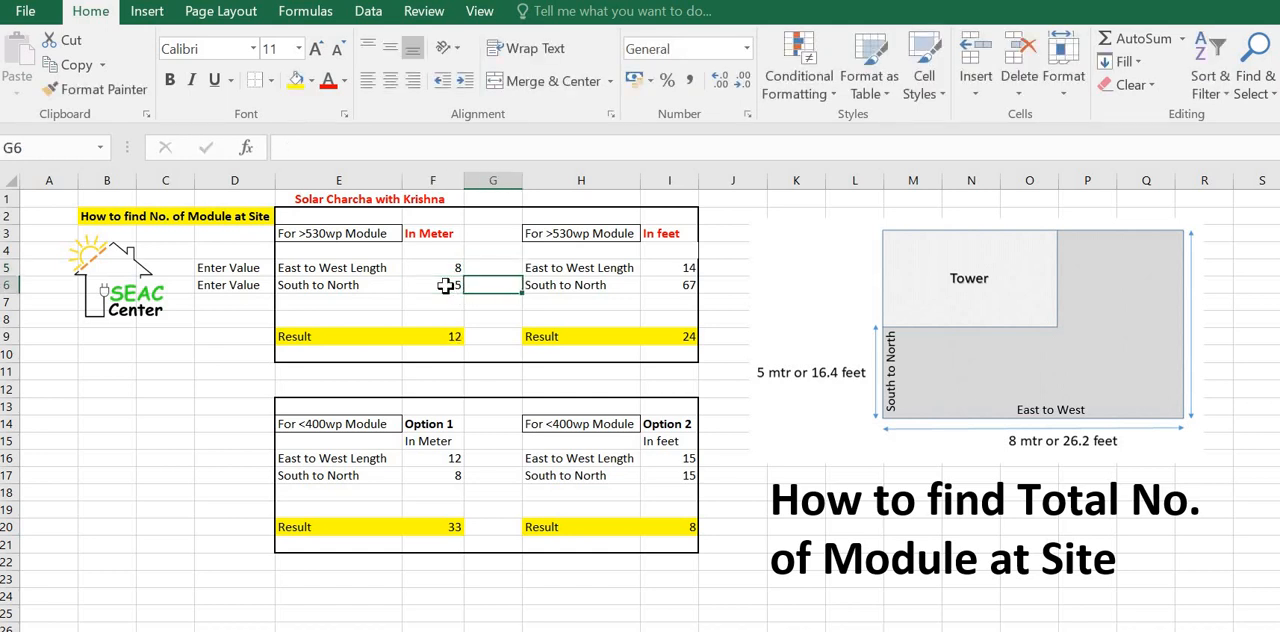
pyautogui.click(445, 336)
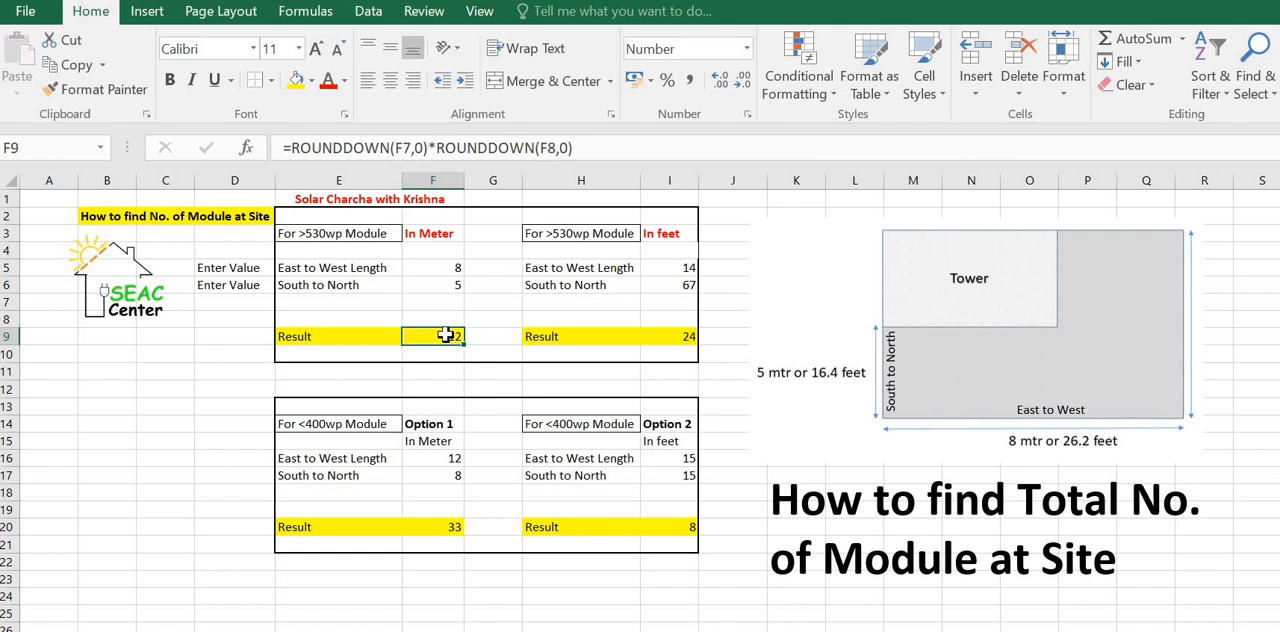
# Step: Set the >530wp module's feet dimensions to 26.2 for East to West Length and 16.4 for South to North
pyautogui.click(688, 269)
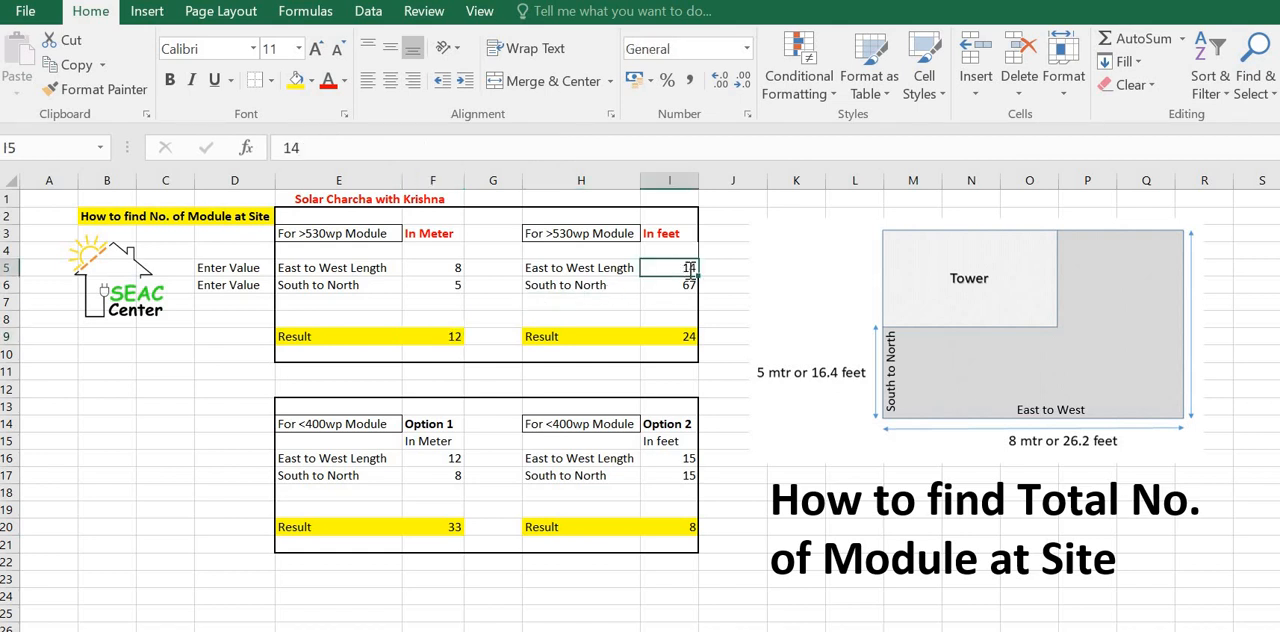
pyautogui.write('26.2')
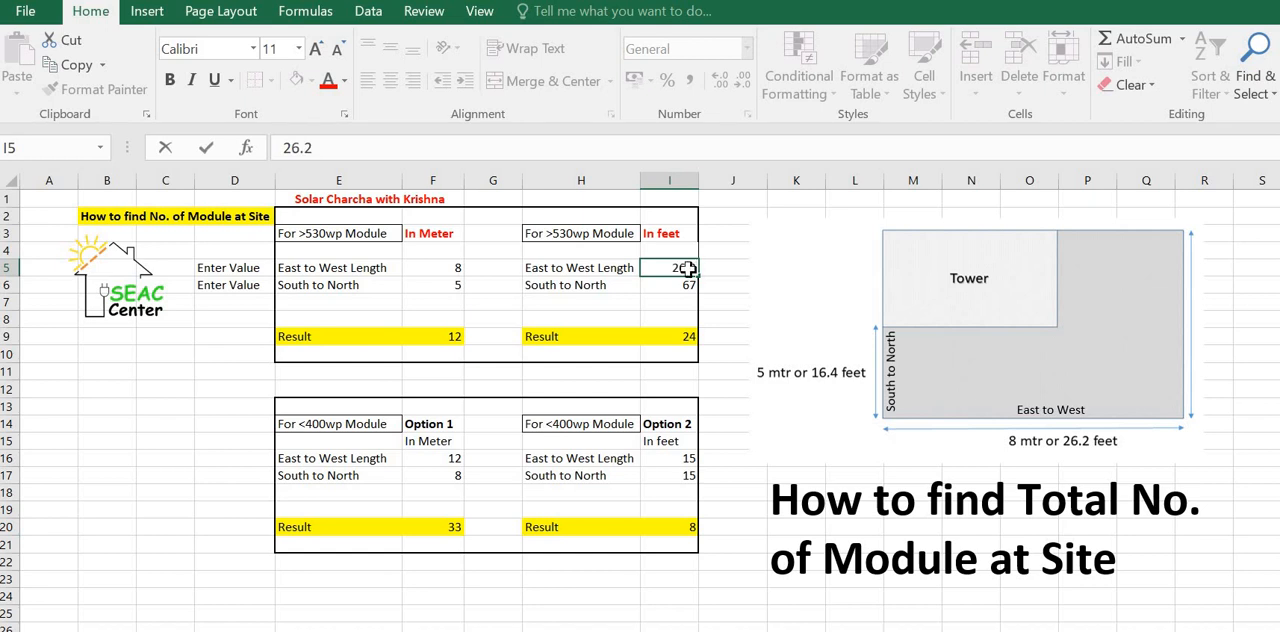
pyautogui.press('Return')
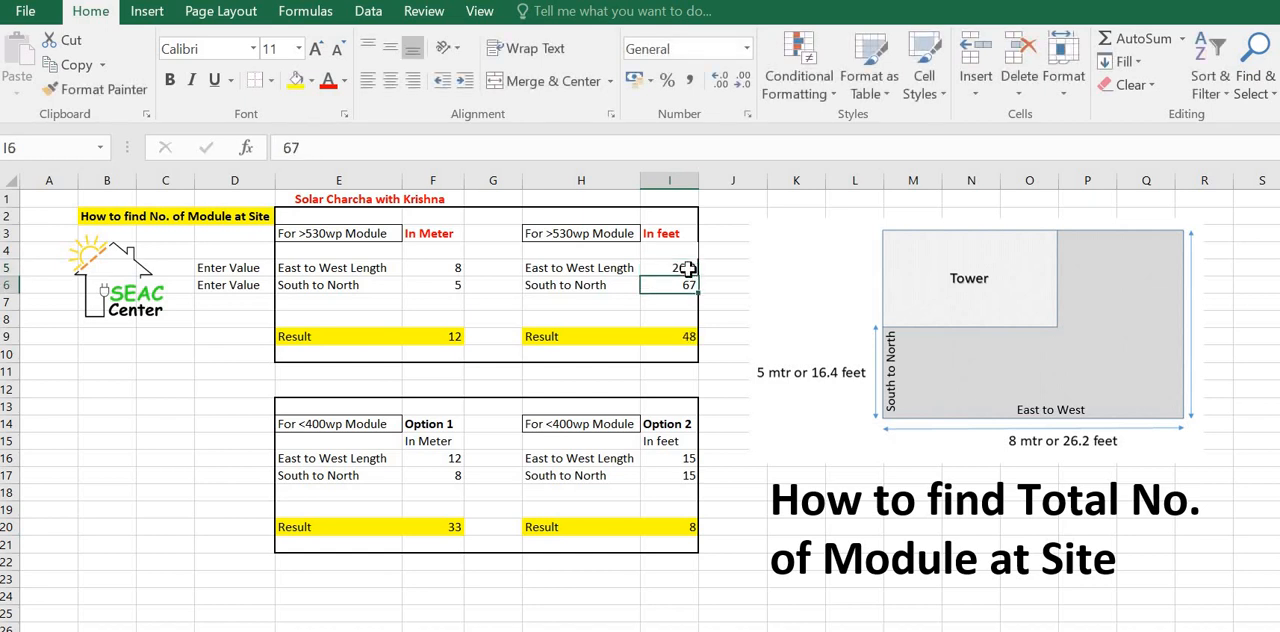
pyautogui.write('16.4')
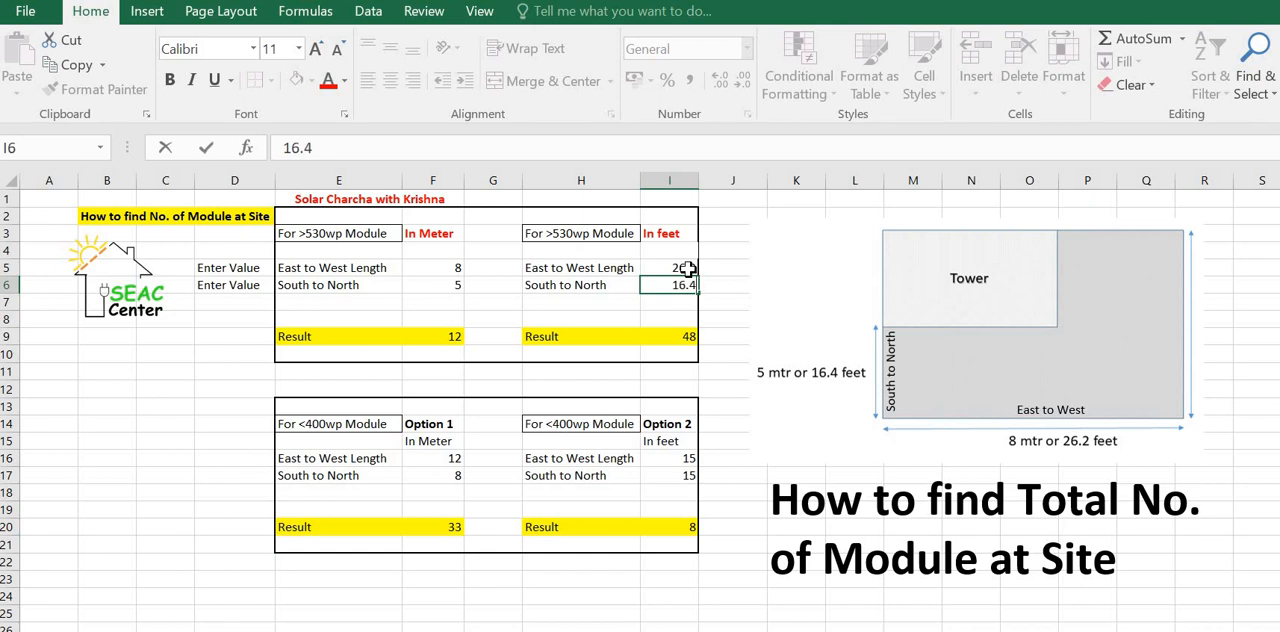
pyautogui.press('Tab')
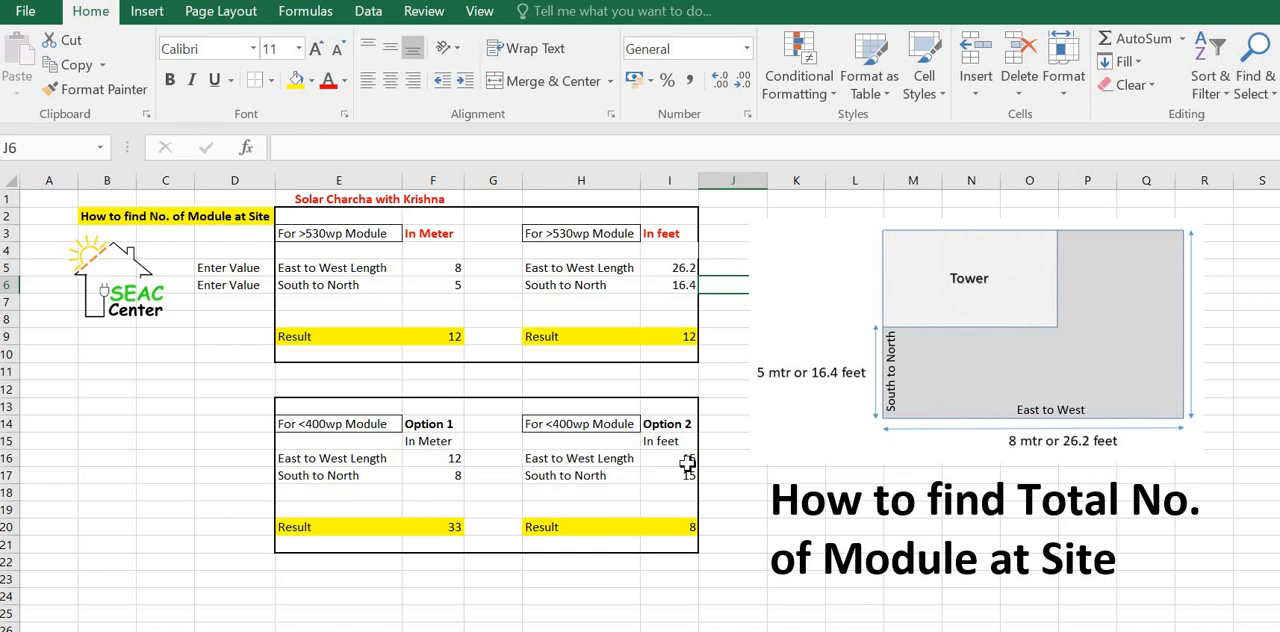
# Step: Set the <400wp module's Option 1 meter dimensions to 8 for East to West Length and 5 for South to North
pyautogui.click(455, 458)
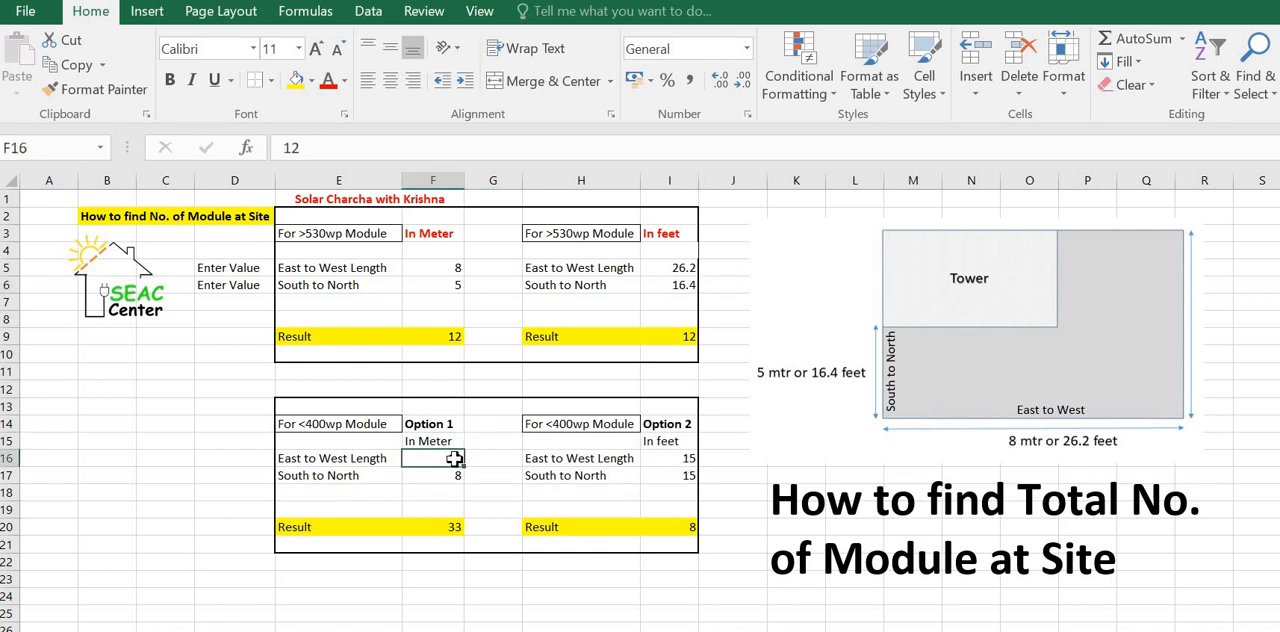
pyautogui.write('8')
pyautogui.press('Return')
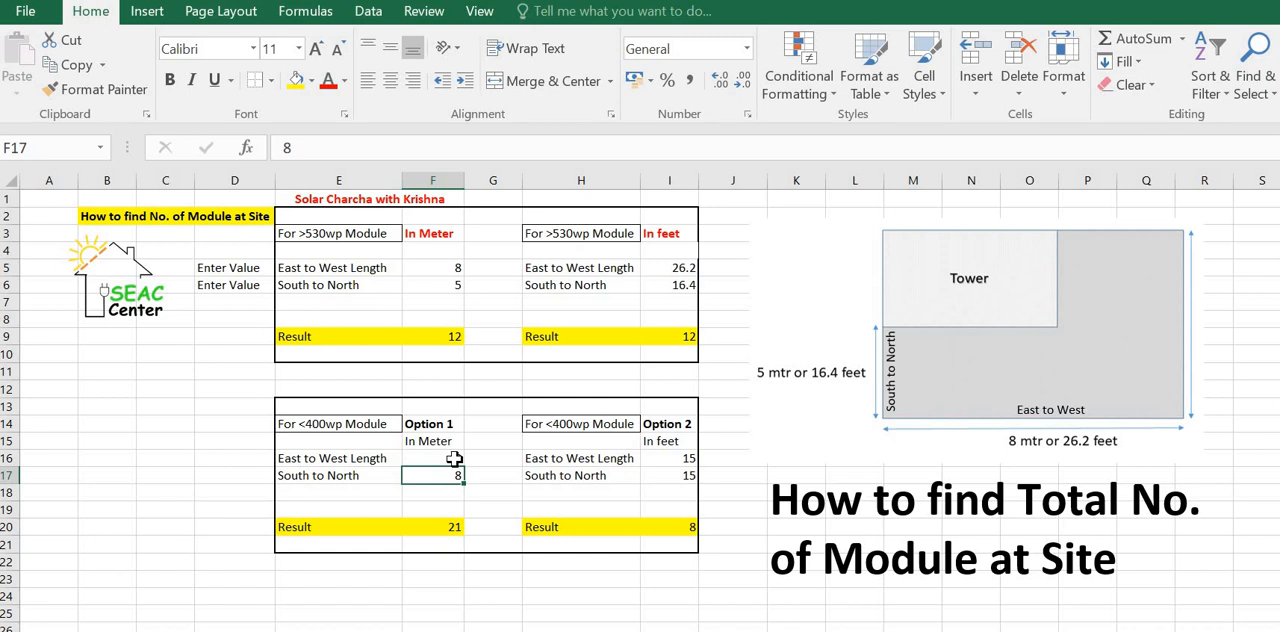
pyautogui.write('5')
pyautogui.press('Return')
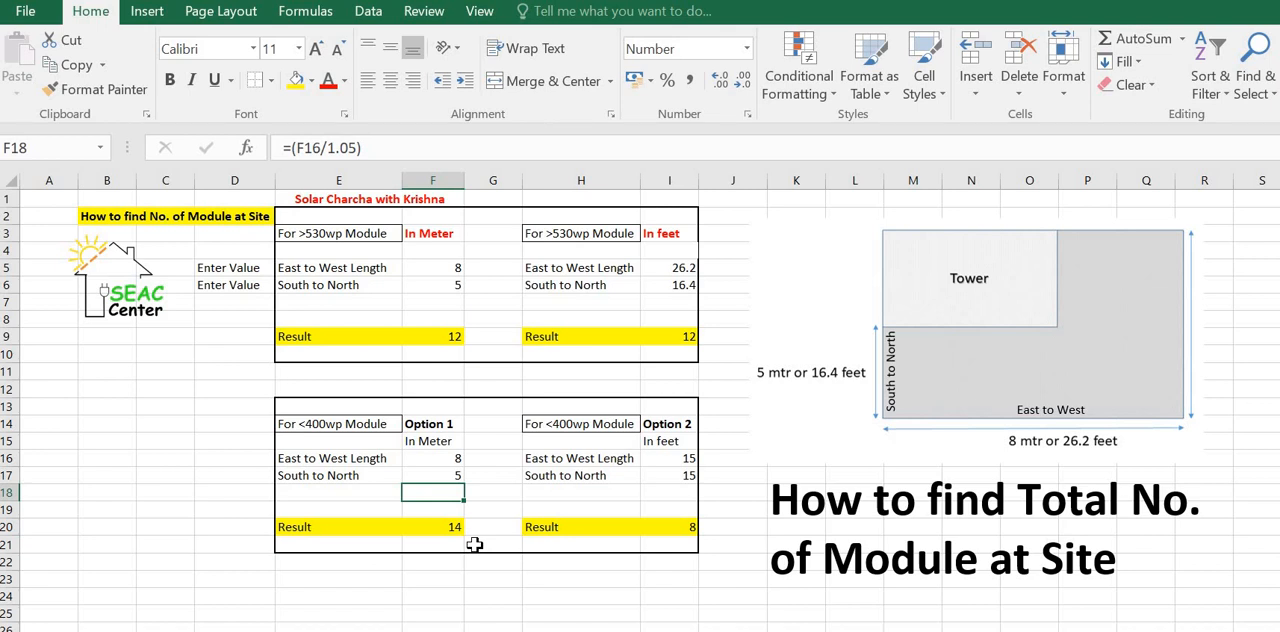
# Step: Set the <400wp module's Option 2 feet dimensions to 26.2 for East to West Length and 16.4 for South to North
pyautogui.click(696, 460)
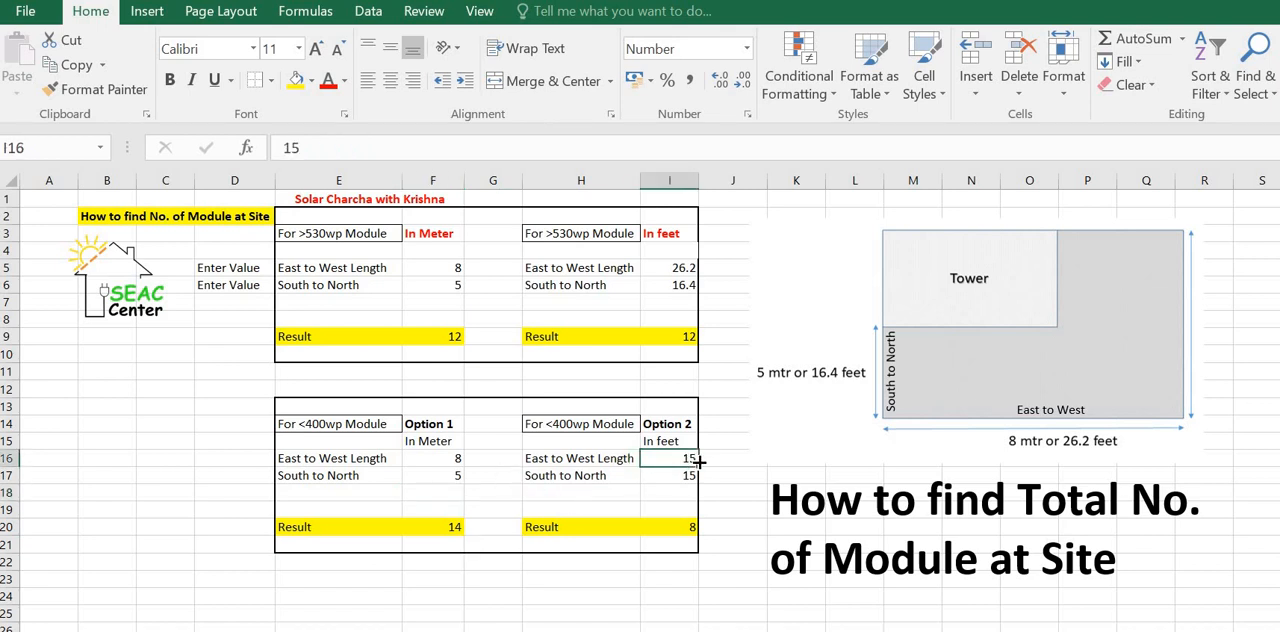
pyautogui.write('26.')
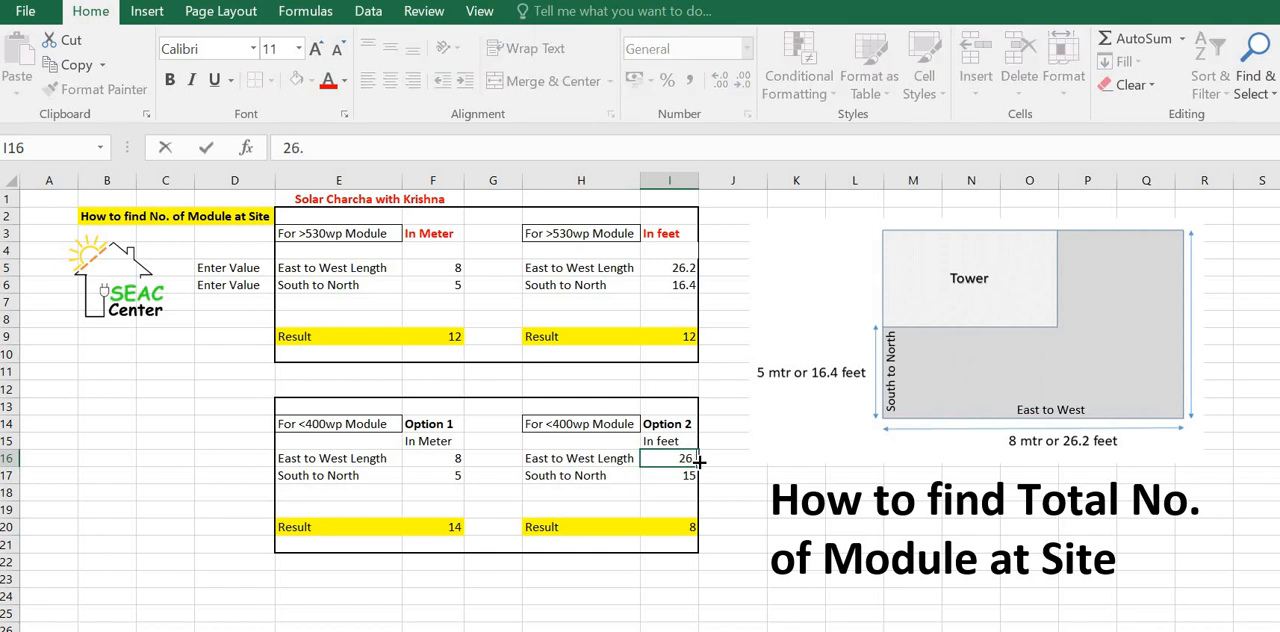
pyautogui.write('2')
pyautogui.press('Return')
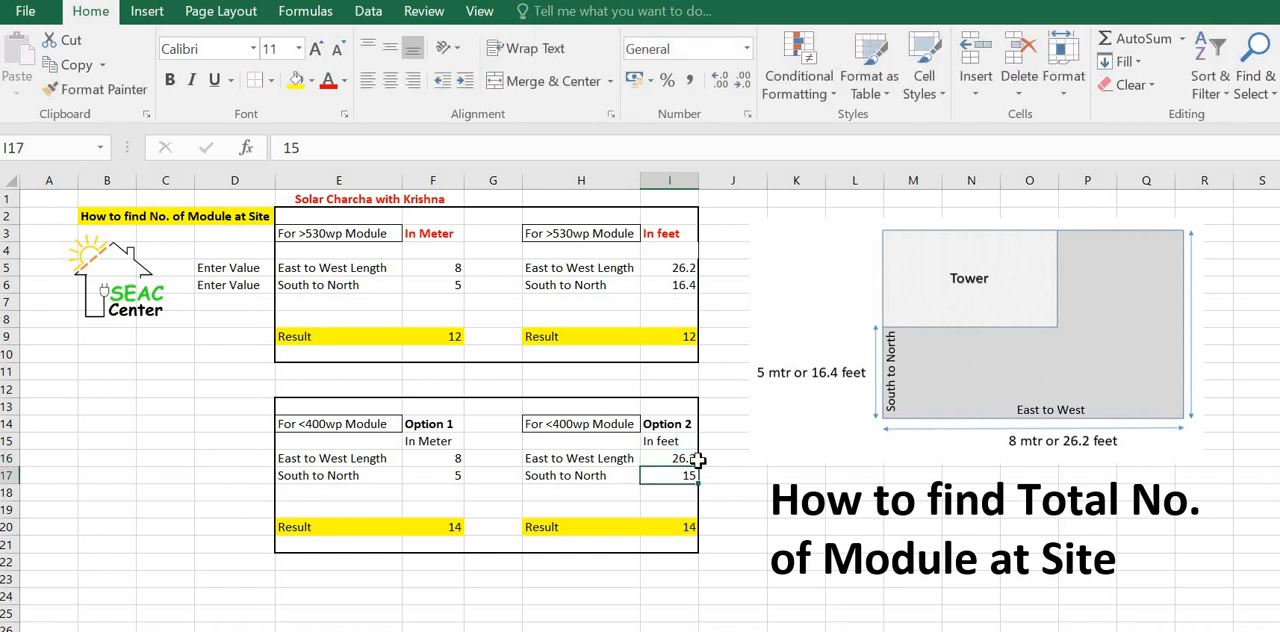
pyautogui.write('16.4')
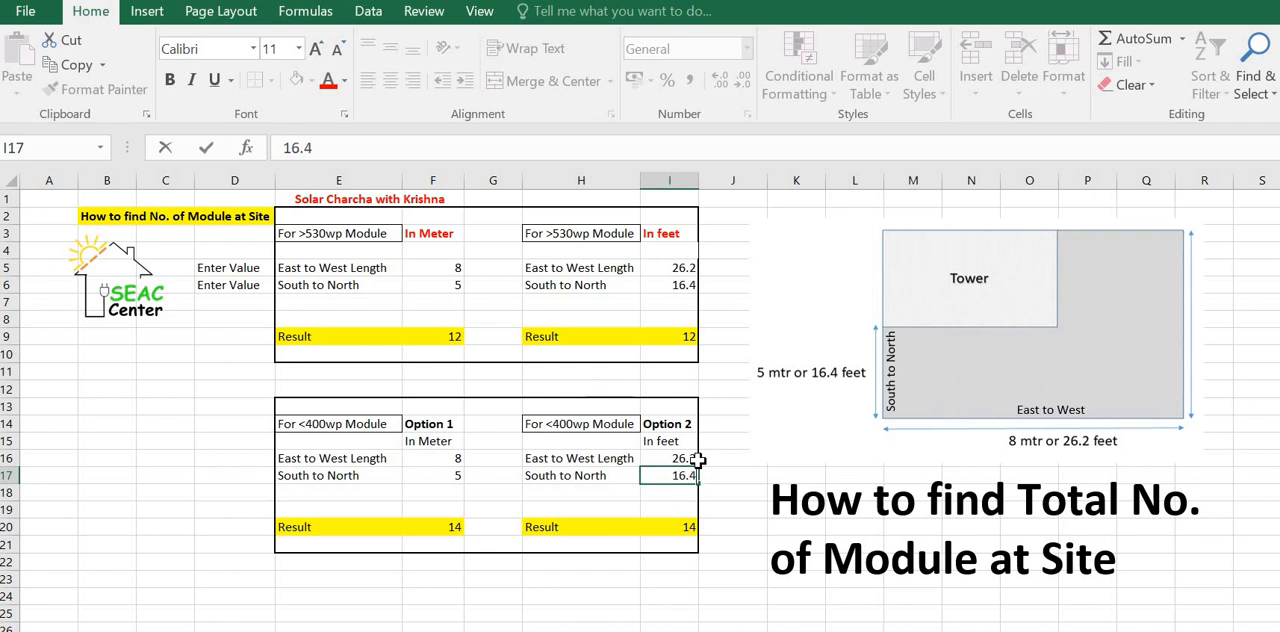
pyautogui.press('Tab')
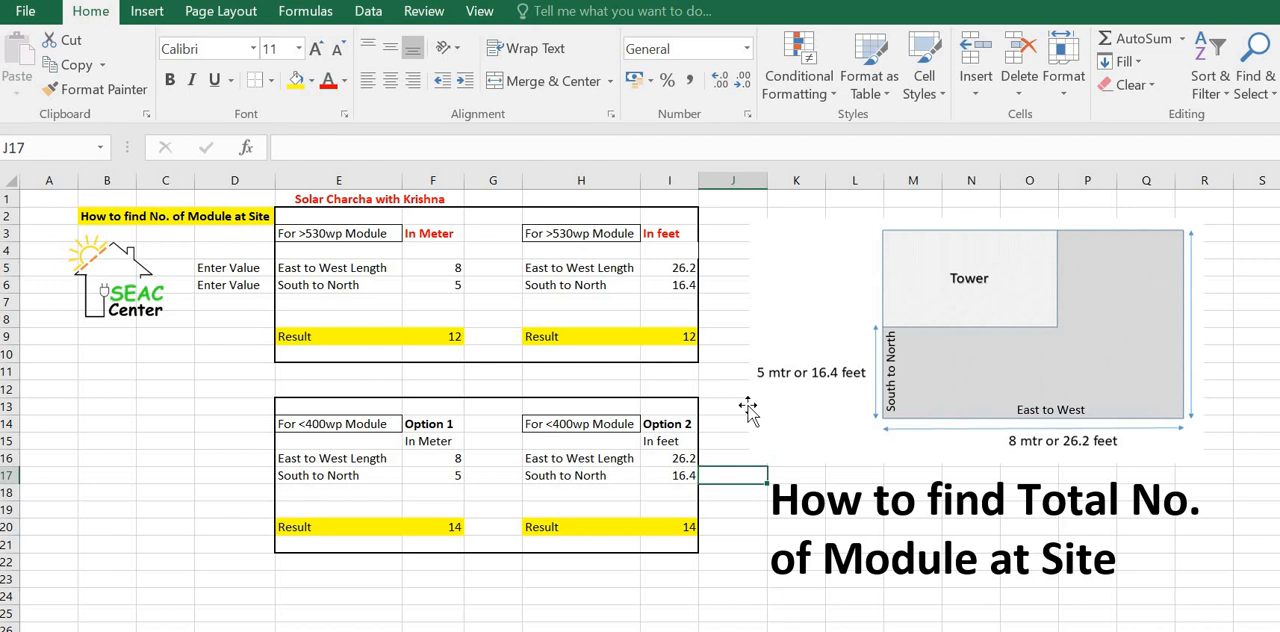
# Step: Change the >530wp module's meter dimensions to 40 for East to West Length and 30 for South to North
pyautogui.click(437, 272)
pyautogui.write('40')
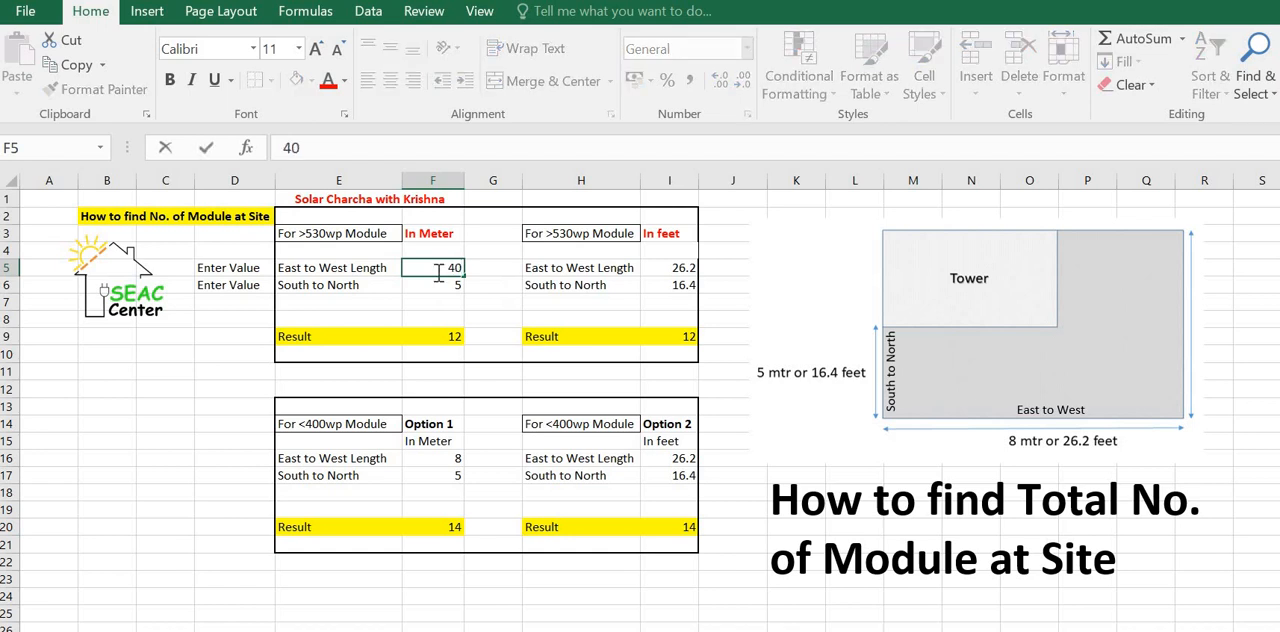
pyautogui.press('Return')
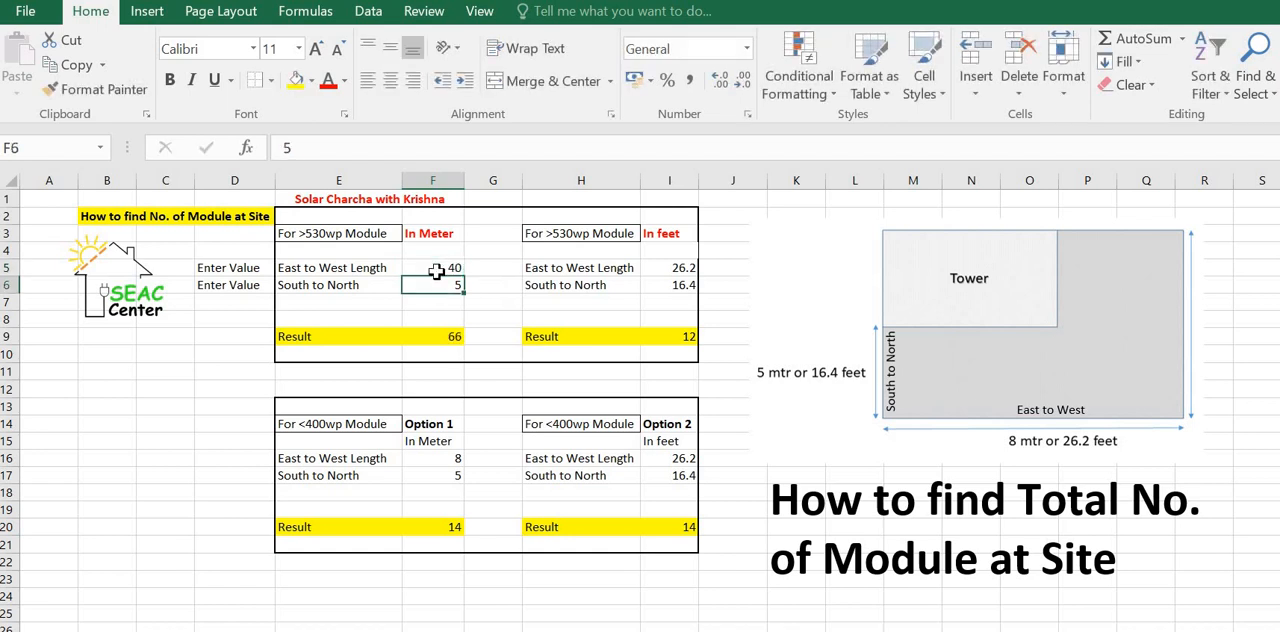
pyautogui.write('30')
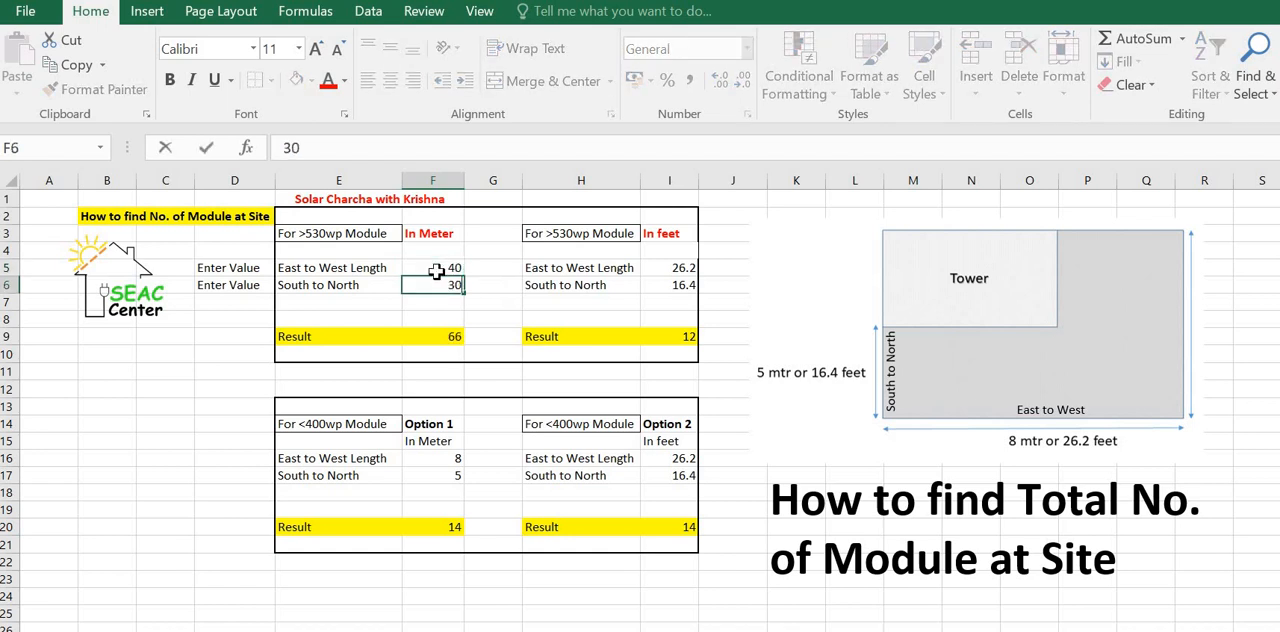
pyautogui.press('Tab')
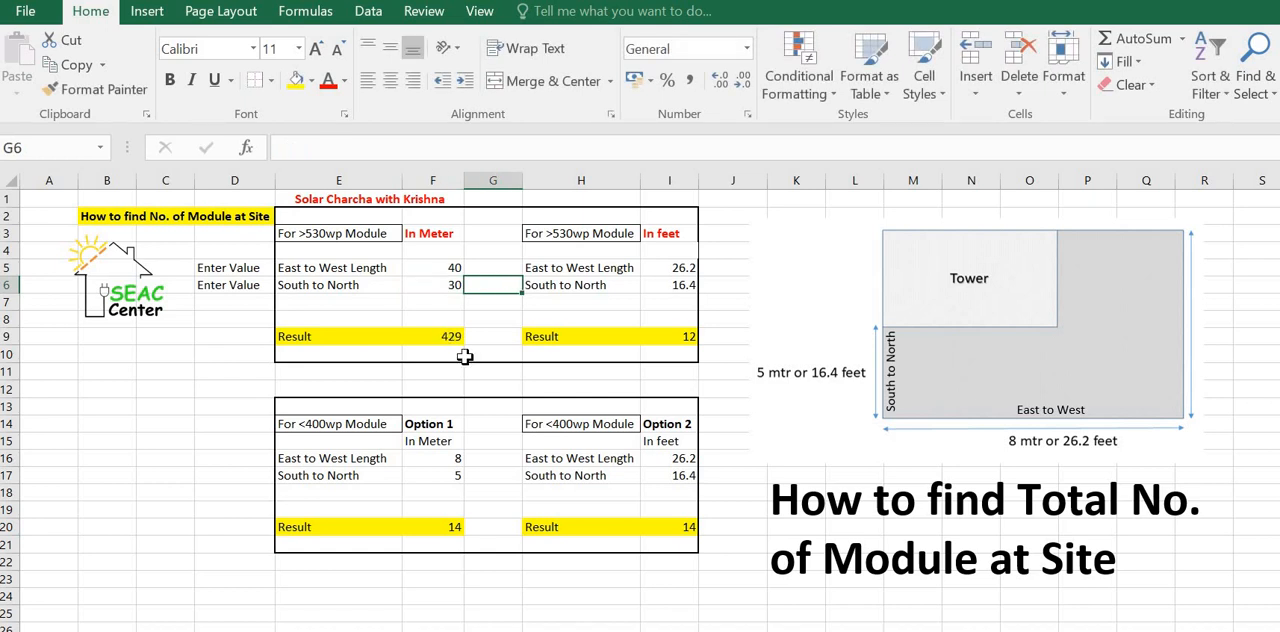
# Step: Calculate the total power in cell B12 with =429*530 and label it "wattage" in C12
pyautogui.click(121, 390)
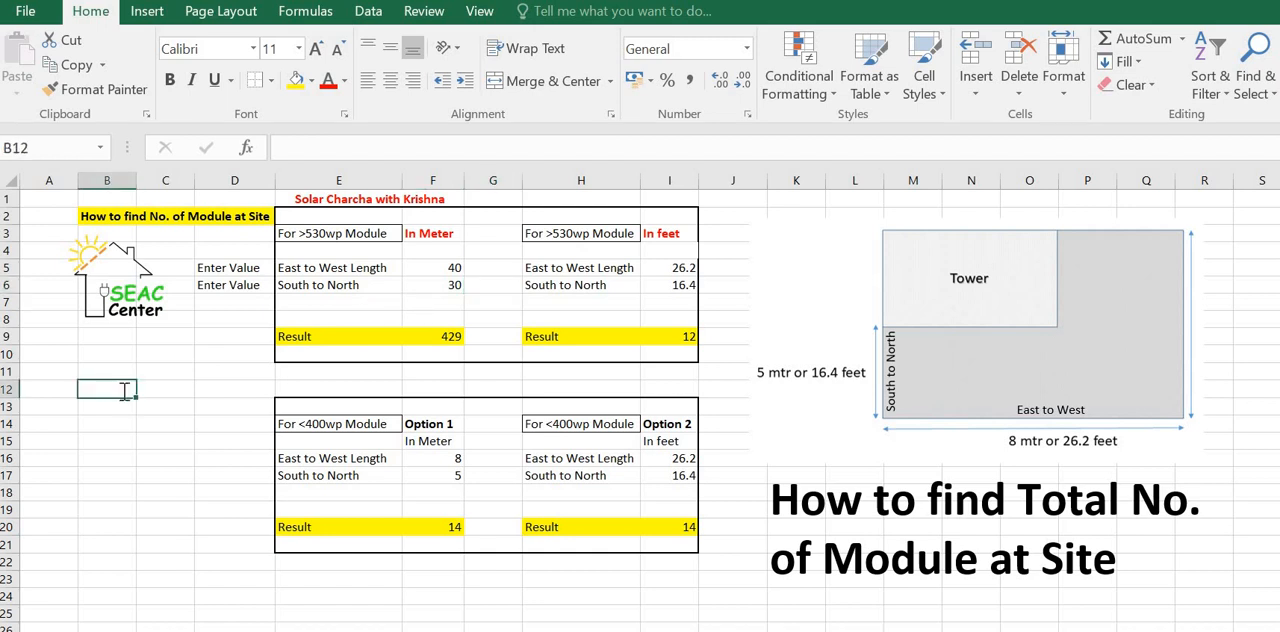
pyautogui.write('=42')
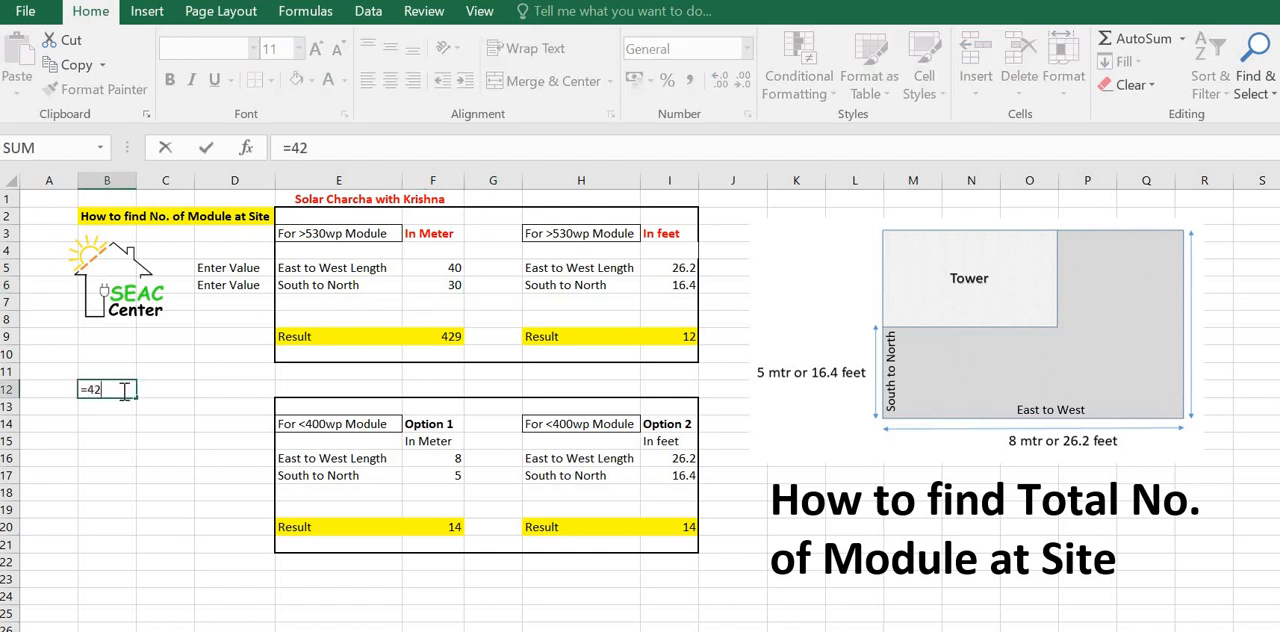
pyautogui.write('9*530')
pyautogui.press('Tab')
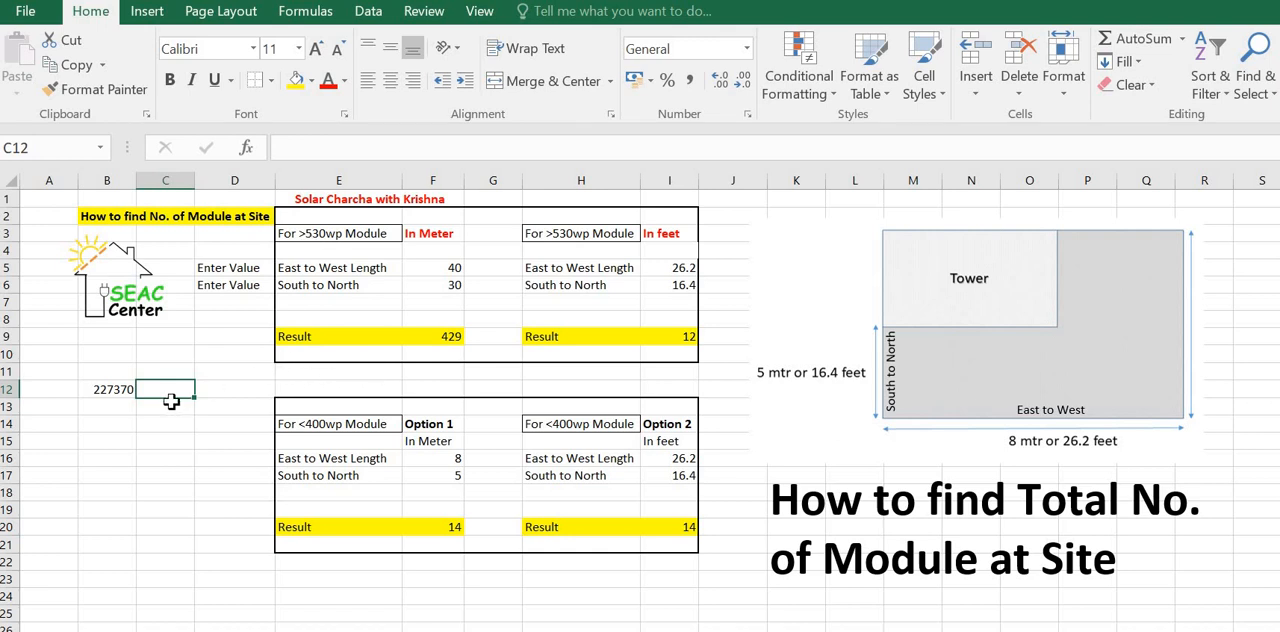
pyautogui.write('wattage')
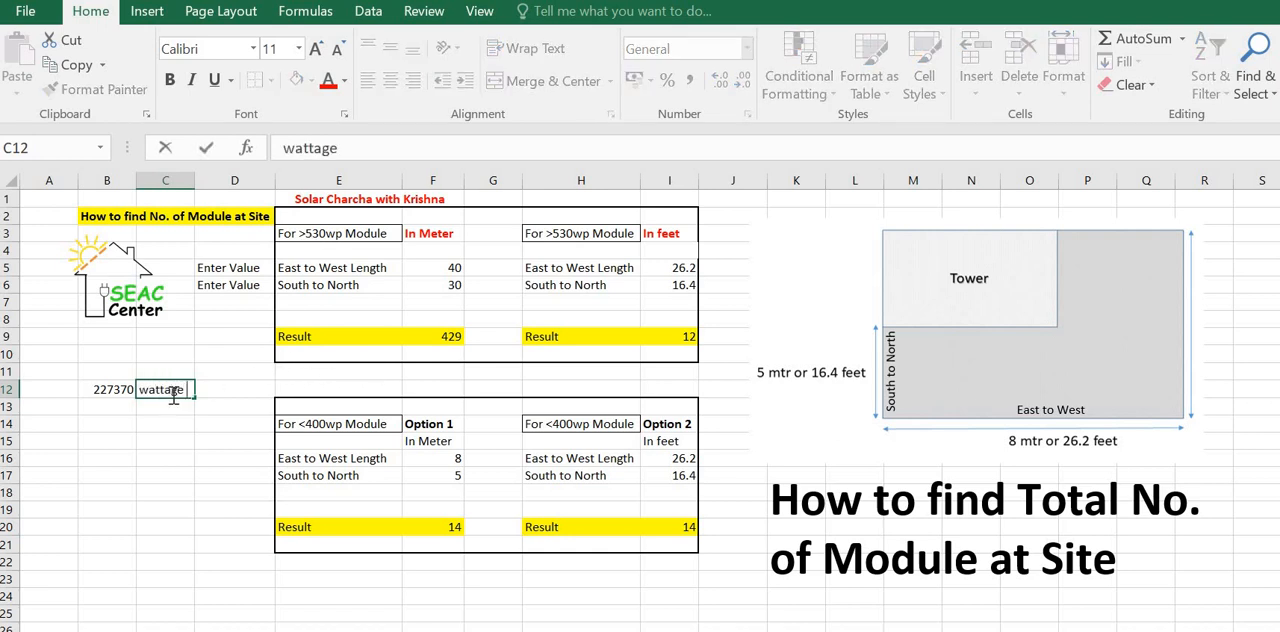
pyautogui.click(200, 459)
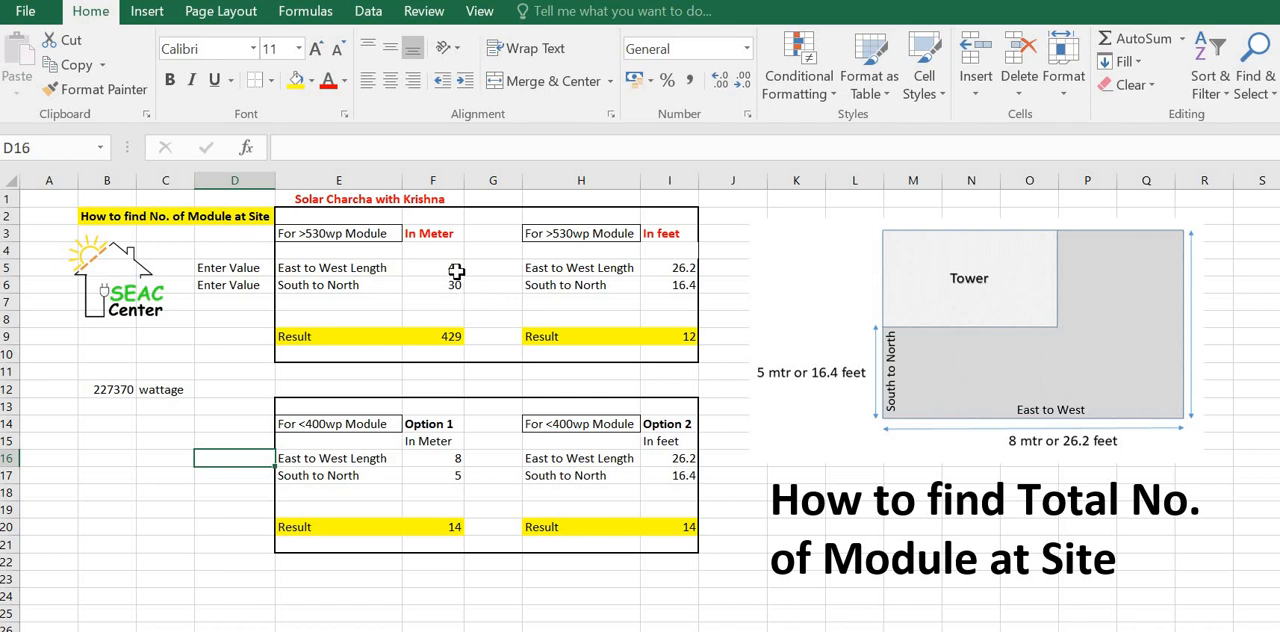
# Step: Change the >530wp module's meter dimensions to 20 for East to West Length and 10 for South to North
pyautogui.click(454, 266)
pyautogui.write('20')
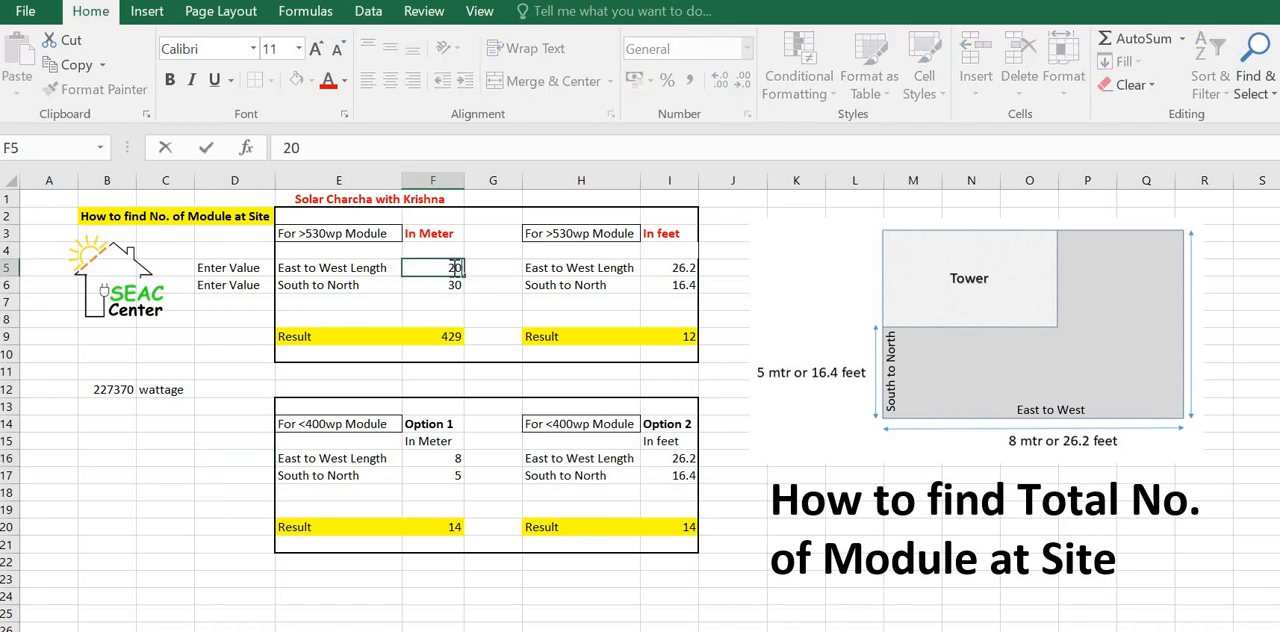
pyautogui.press('Return')
pyautogui.write('10')
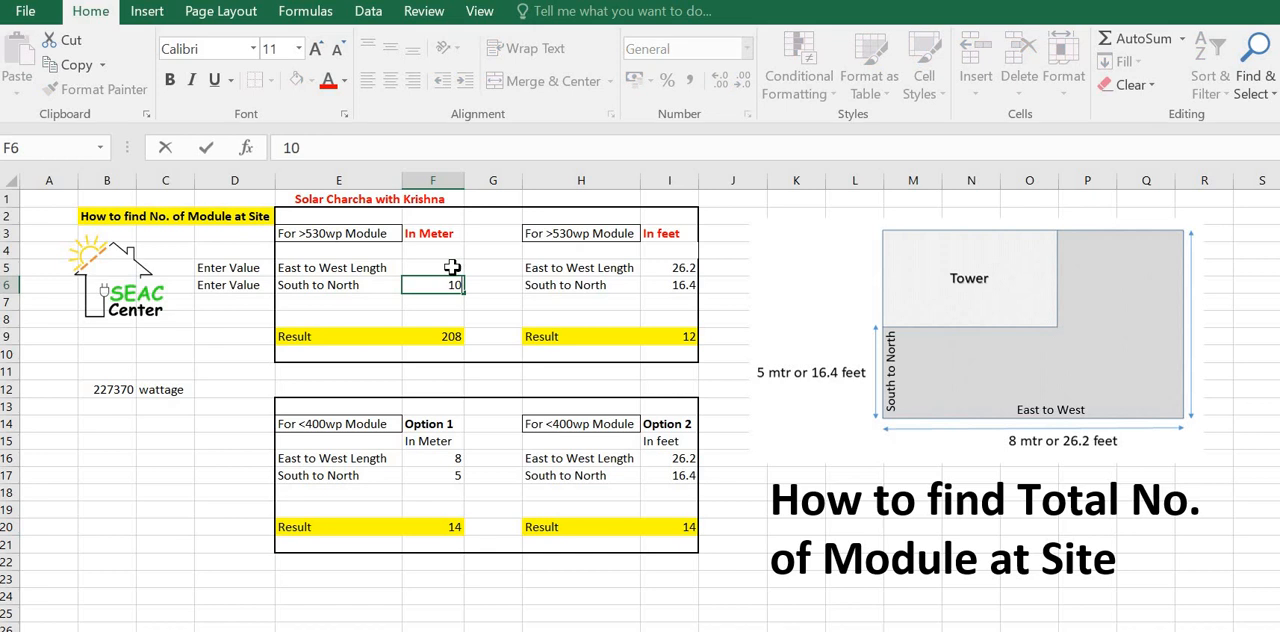
pyautogui.press('Return')
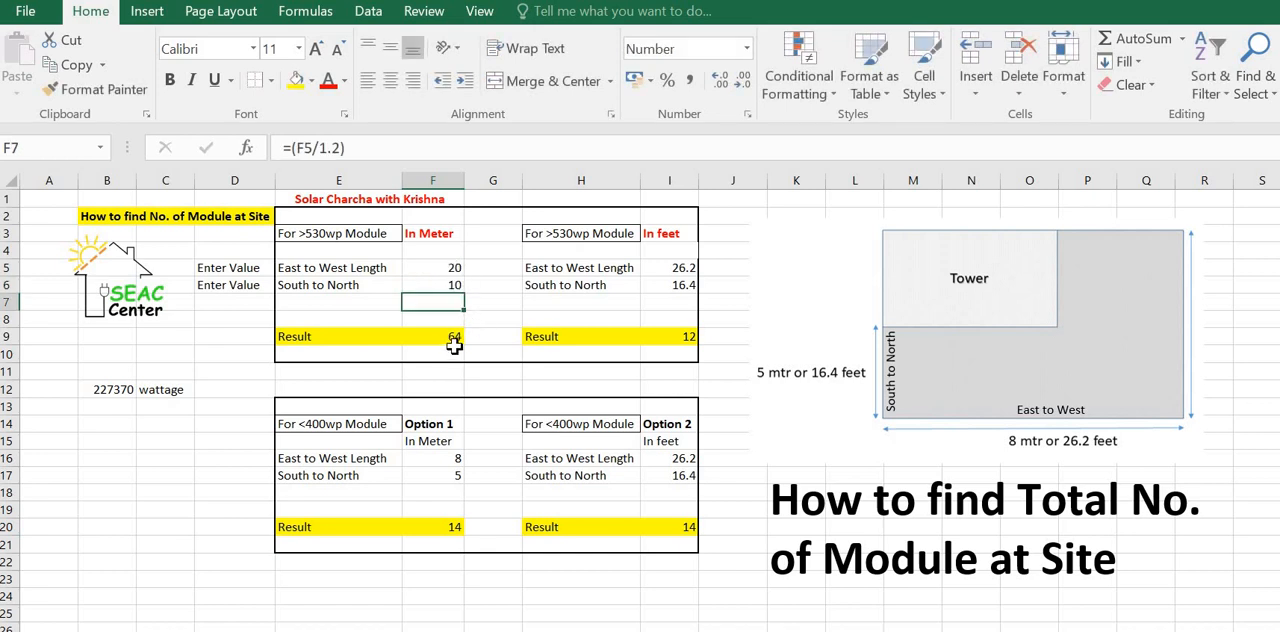
# Step: Calculate the total power of 64 modules at 500 watts each in cell B14 with =64*500
pyautogui.click(108, 425)
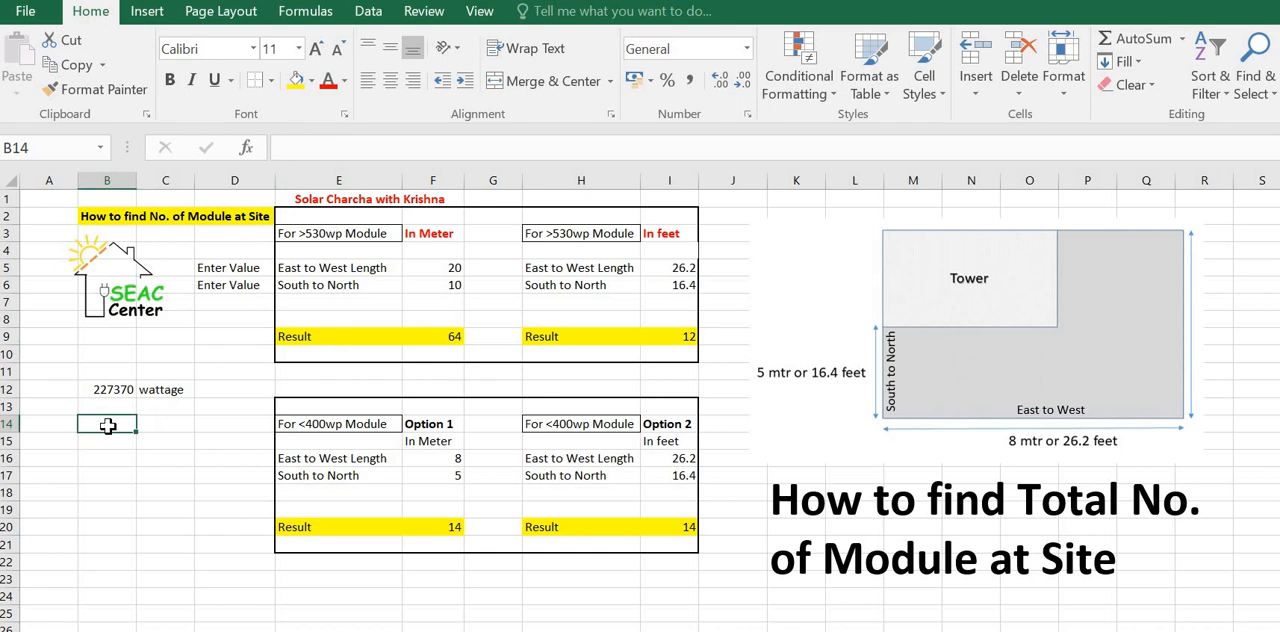
pyautogui.write('64*')
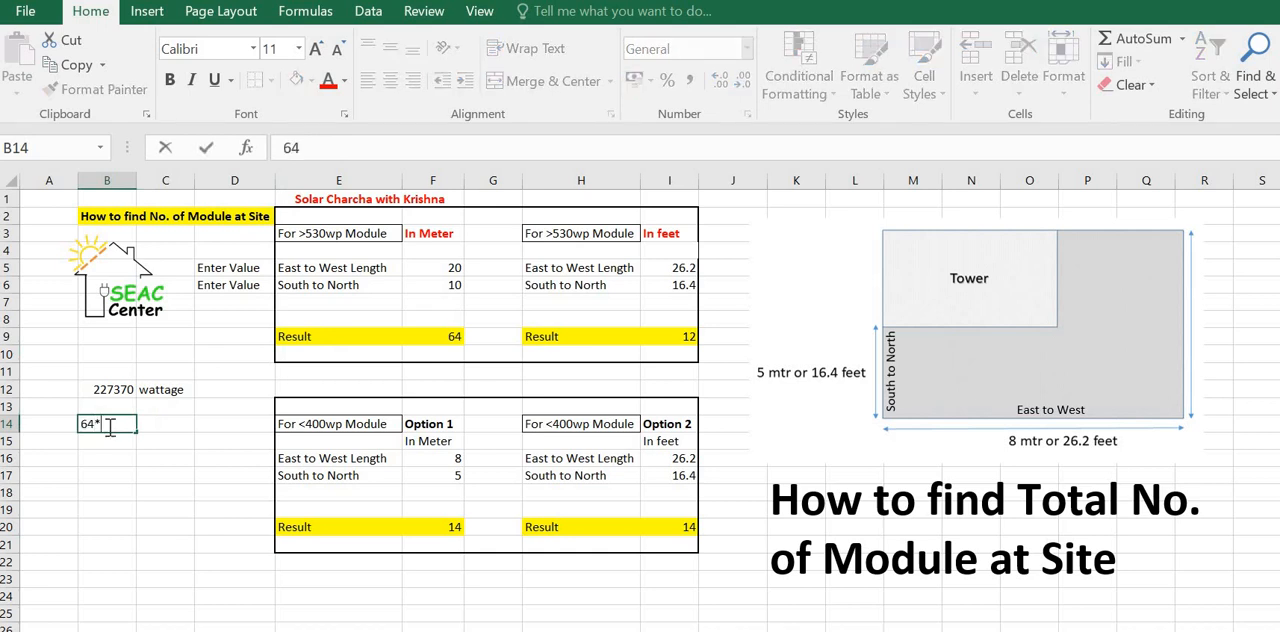
pyautogui.write('500')
pyautogui.press('Tab')
pyautogui.click(107, 425)
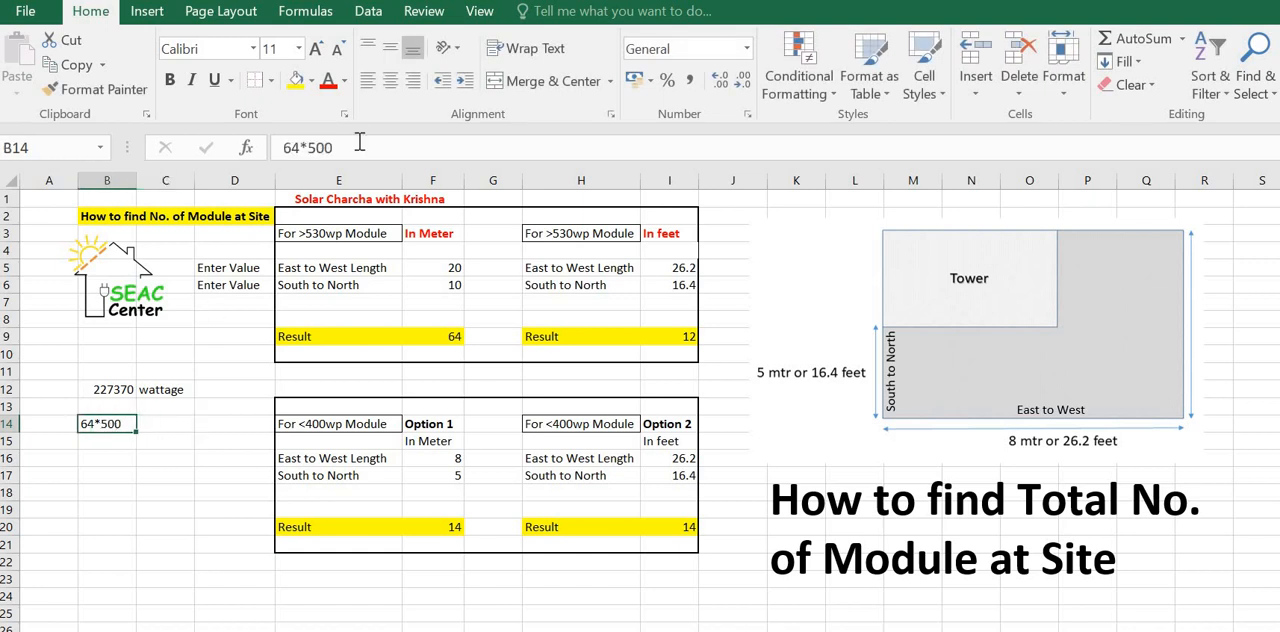
pyautogui.click(283, 148)
pyautogui.write('=')
pyautogui.press('Tab')
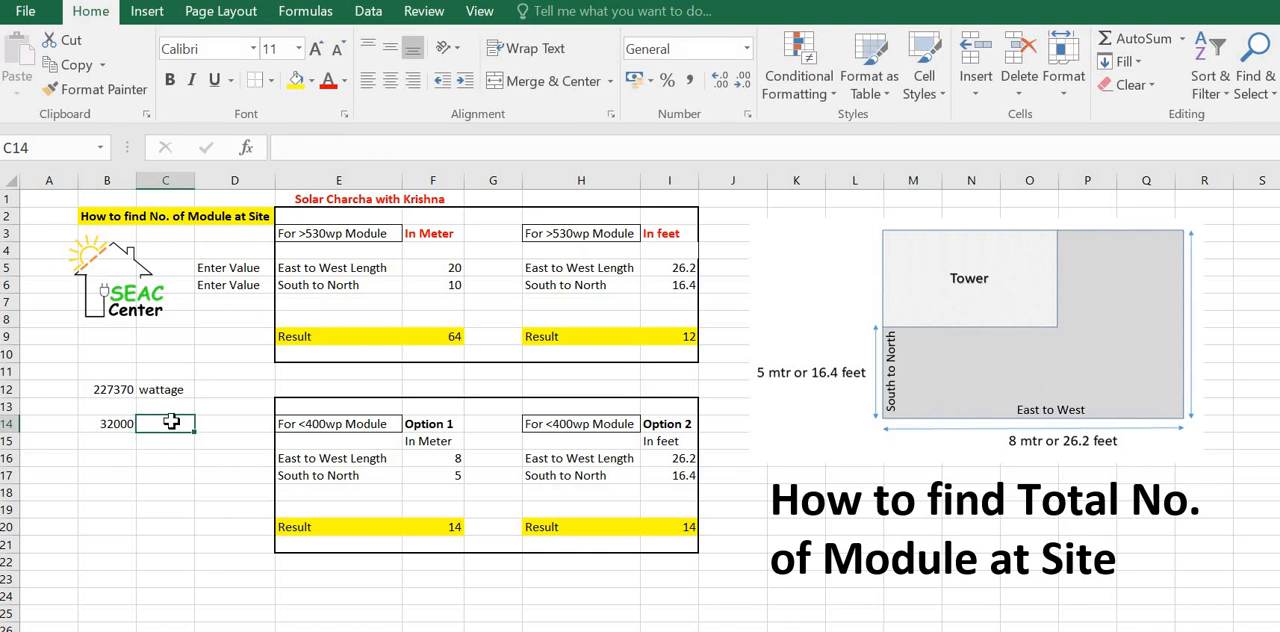
# Step: Label the second power figure "kw" in C14 and replace the value in B14 with 32
pyautogui.write('kw')
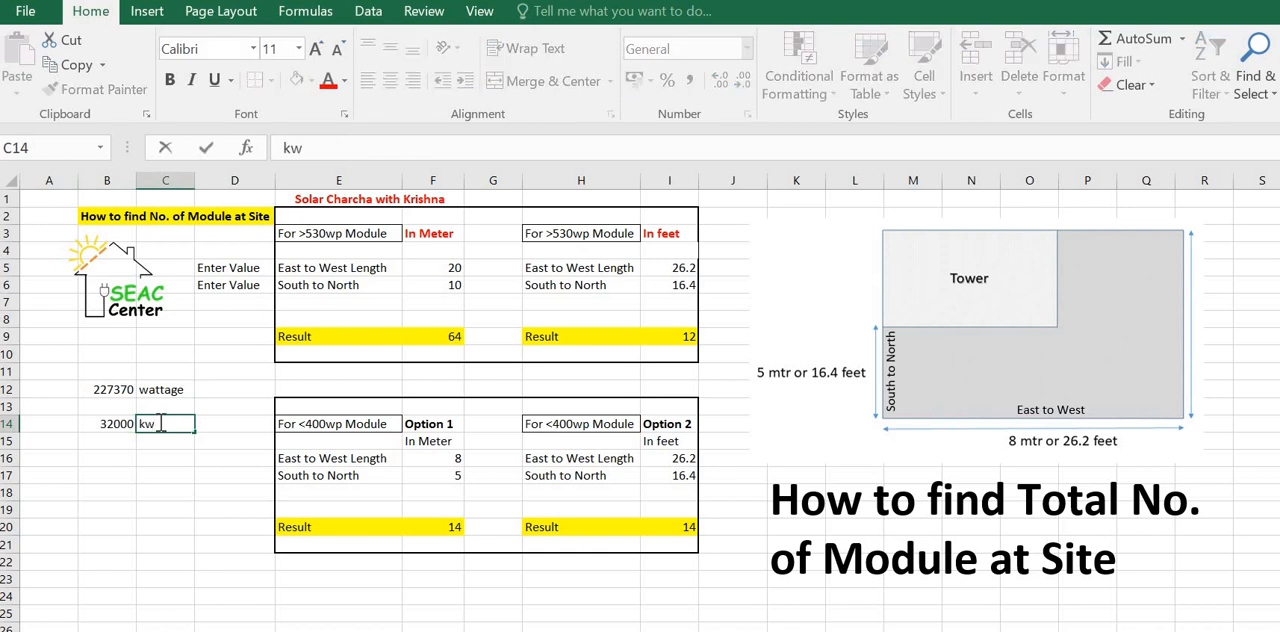
pyautogui.click(124, 422)
pyautogui.write('32')
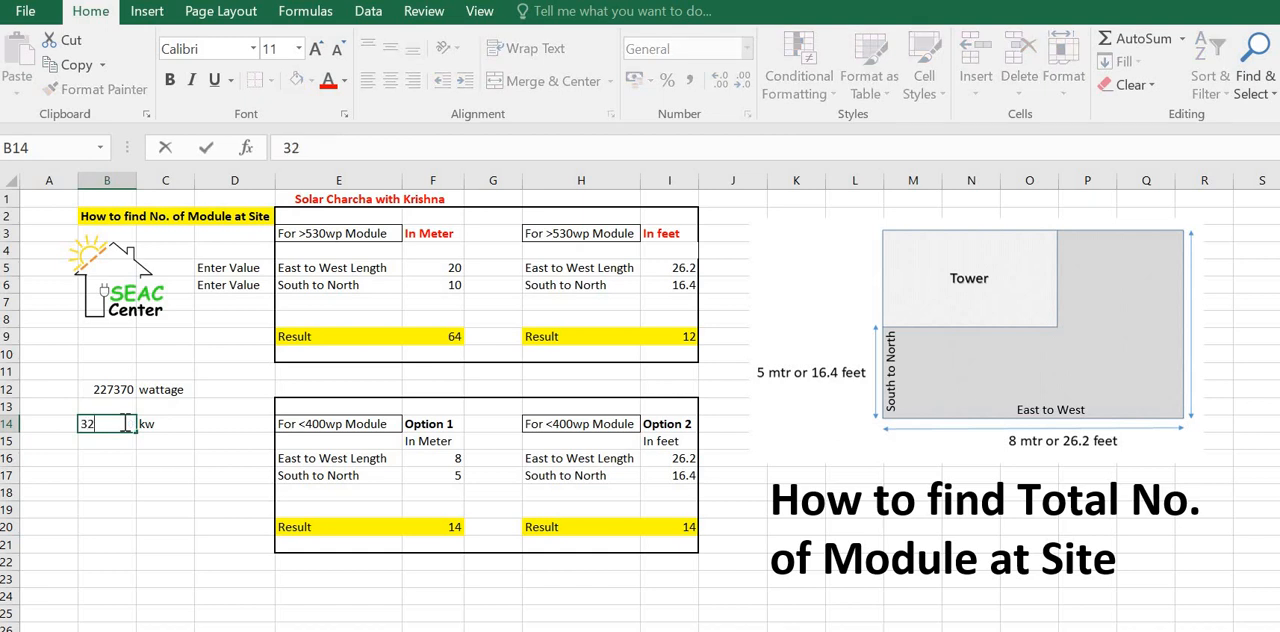
pyautogui.click(209, 527)
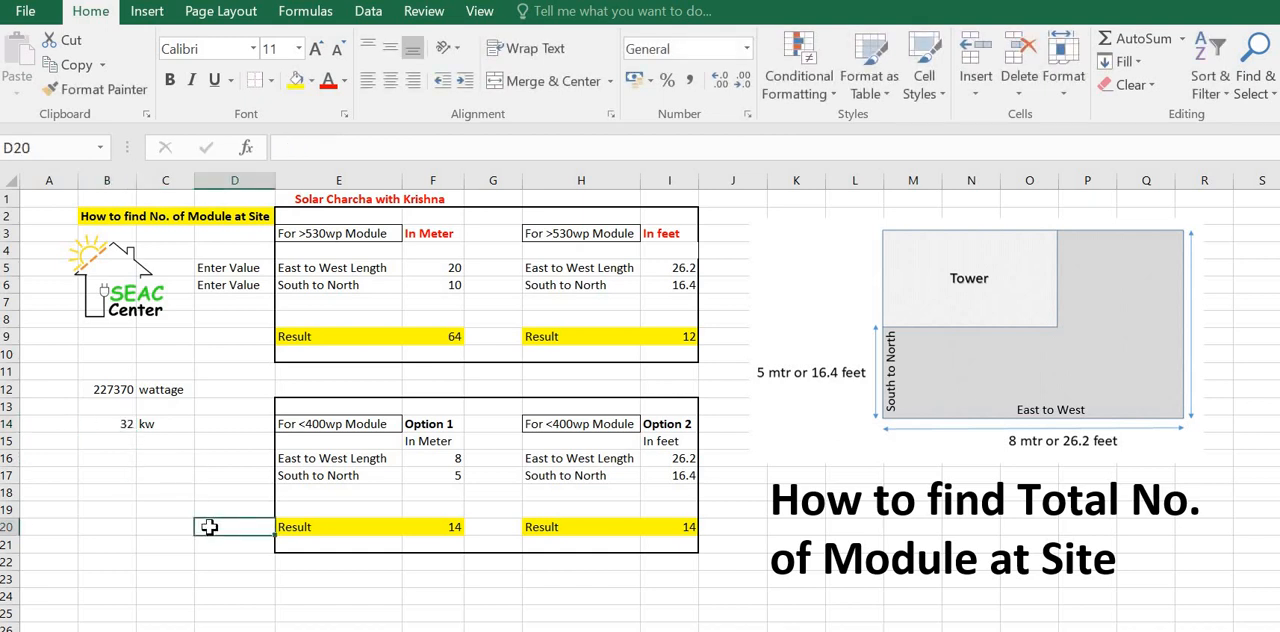